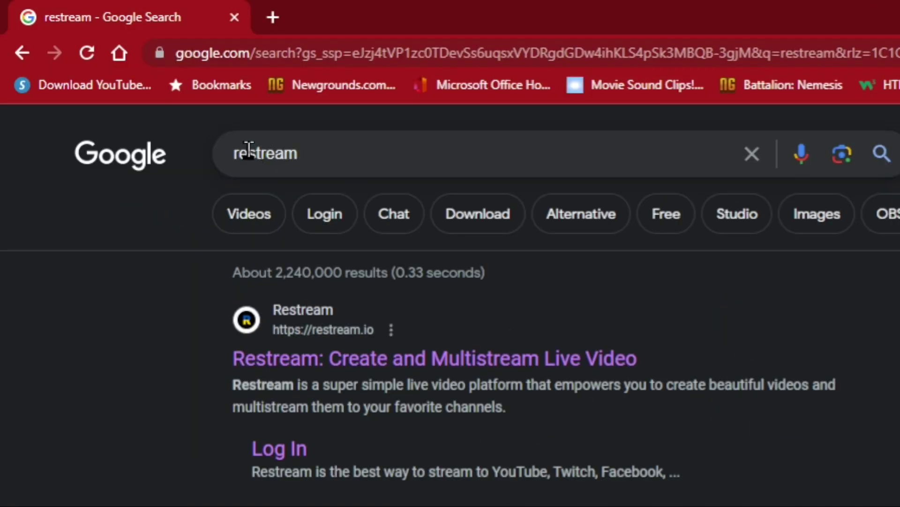
- Select the 'restream' query in the Google search results page
double_click(307, 154)
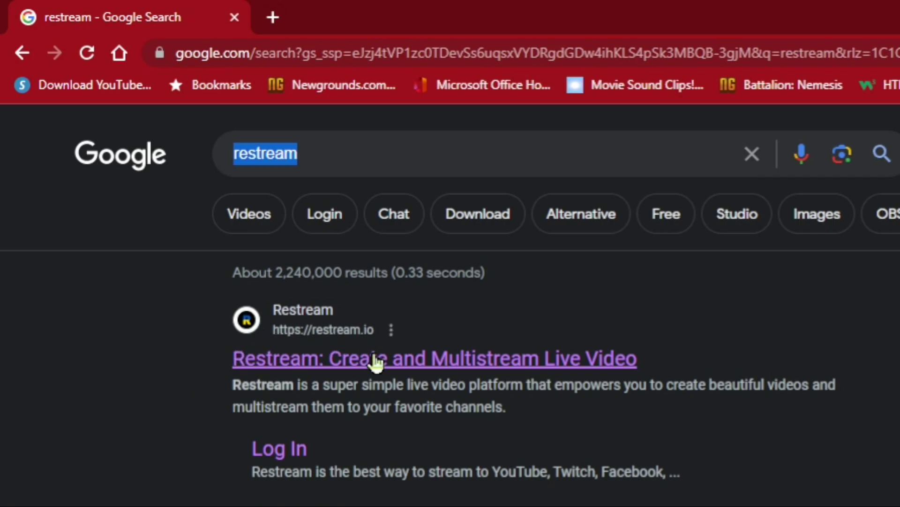
- Open the 'Restream: Create and Multistream Live Video' result to reach the dashboard
left_click(381, 362)
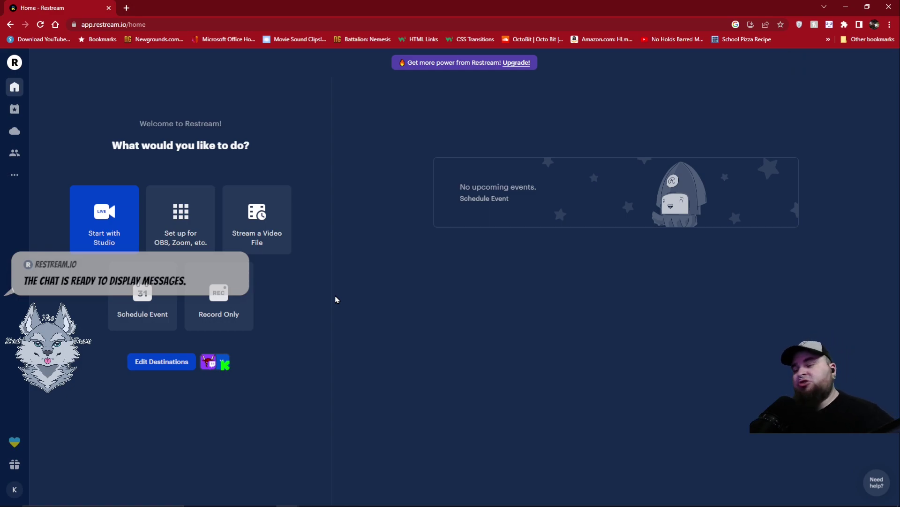
- Choose 'Set up for OBS, Zoom, etc.' to show the RTMP URL and stream key
left_click(191, 237)
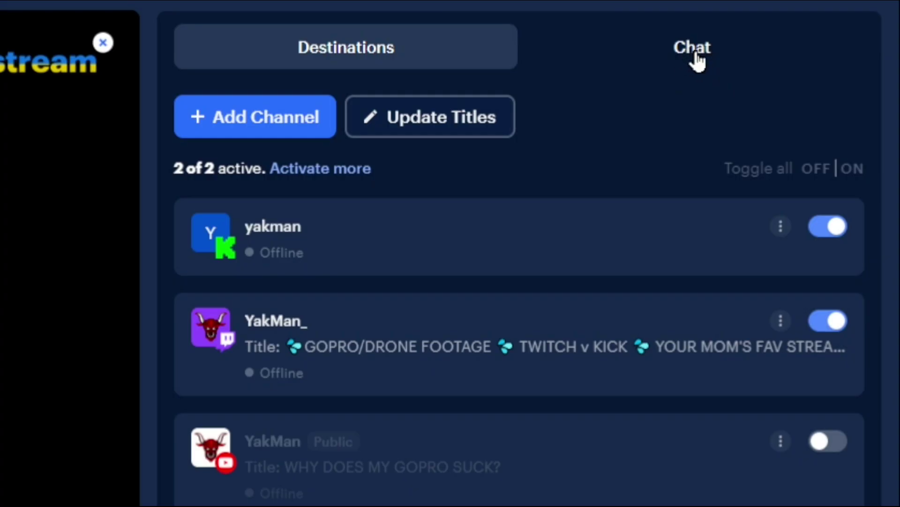
- Switch the side panel to Chat and open the Chat Overlay settings
left_click(696, 56)
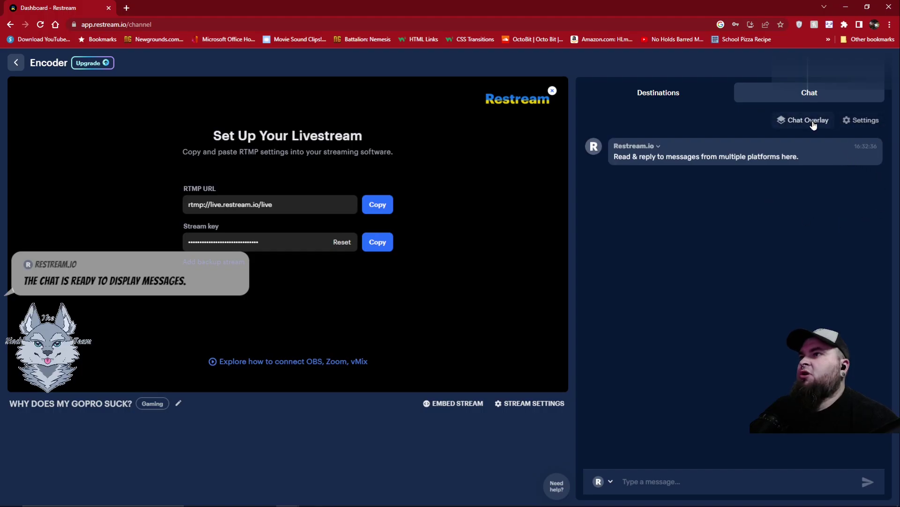
left_click(814, 122)
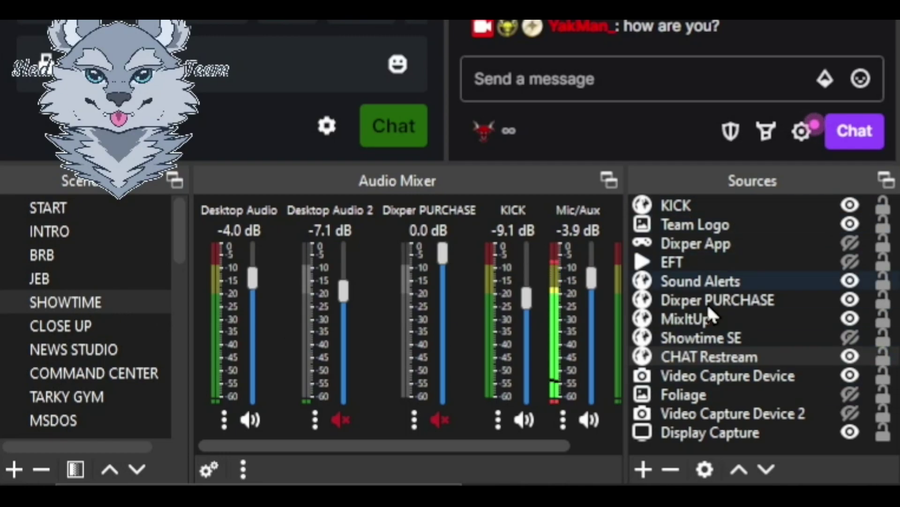
- Open the CHAT Restream source's properties and fetch the chat link from Restream
left_click(644, 469)
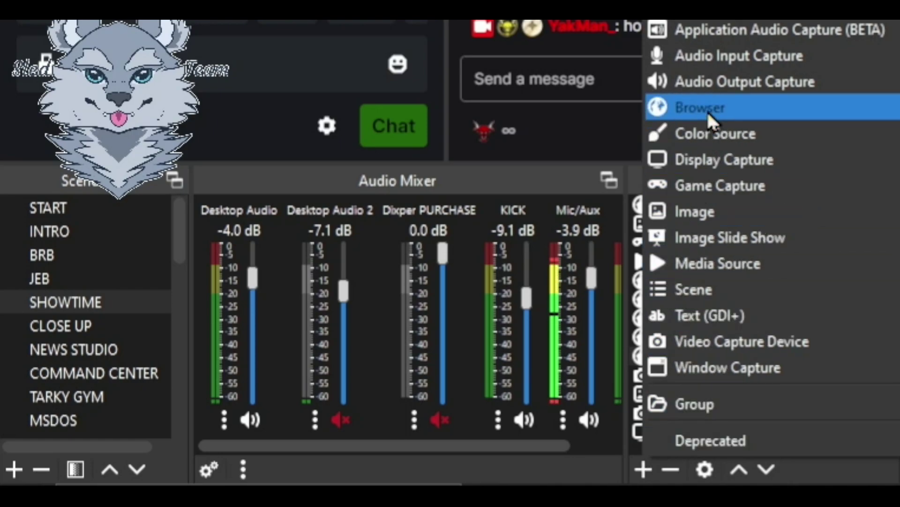
key("Escape")
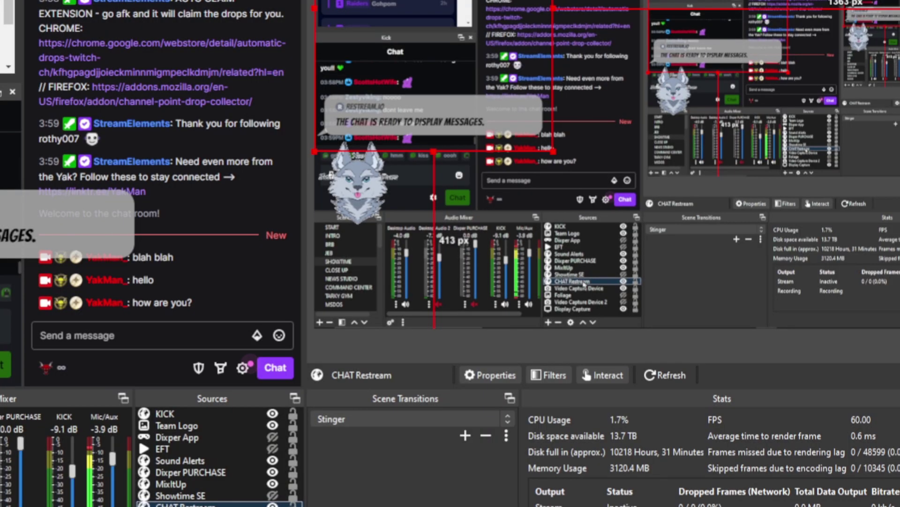
right_click(730, 357)
left_click(237, 496)
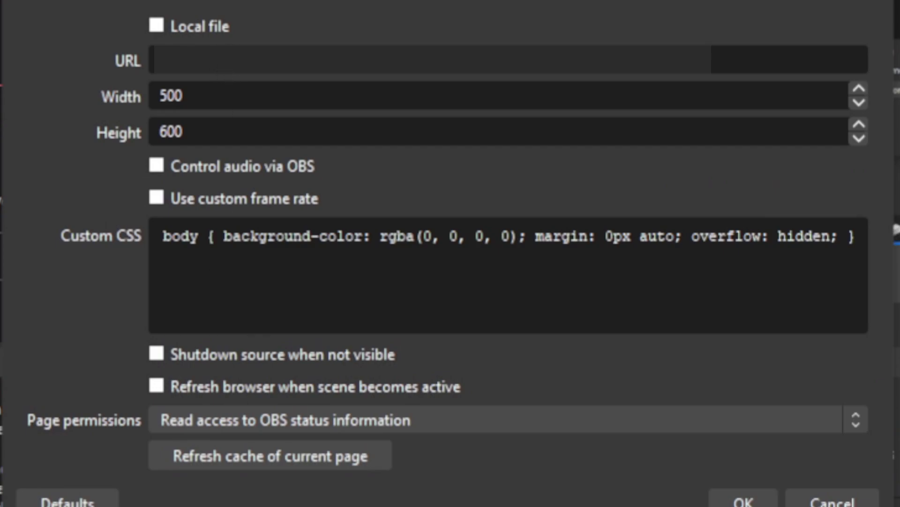
left_click(300, 469)
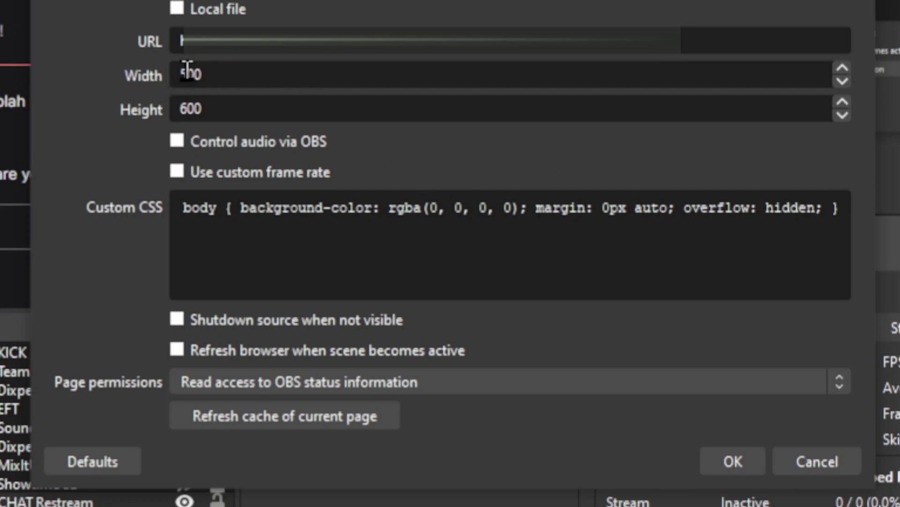
- Confirm the 500-wide browser source settings and return to Restream's Chat Settings
double_click(212, 82)
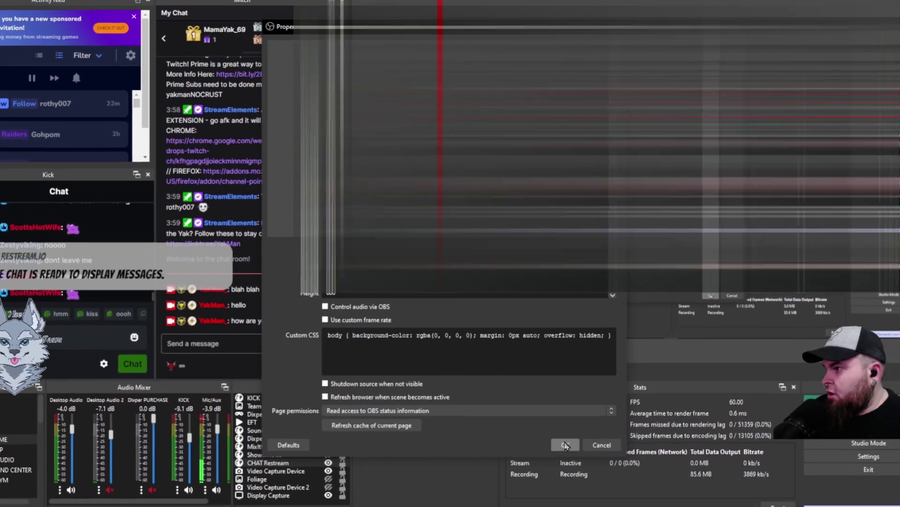
left_click(614, 482)
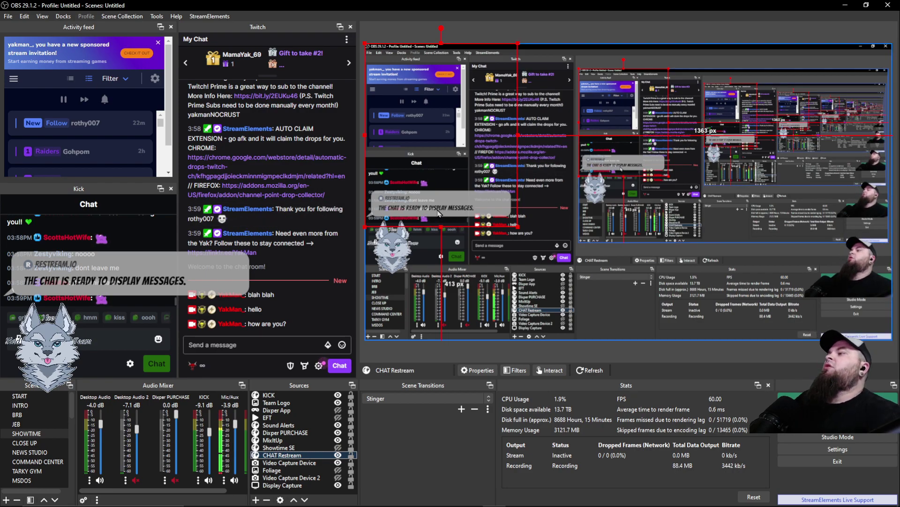
mouse_move(440, 497)
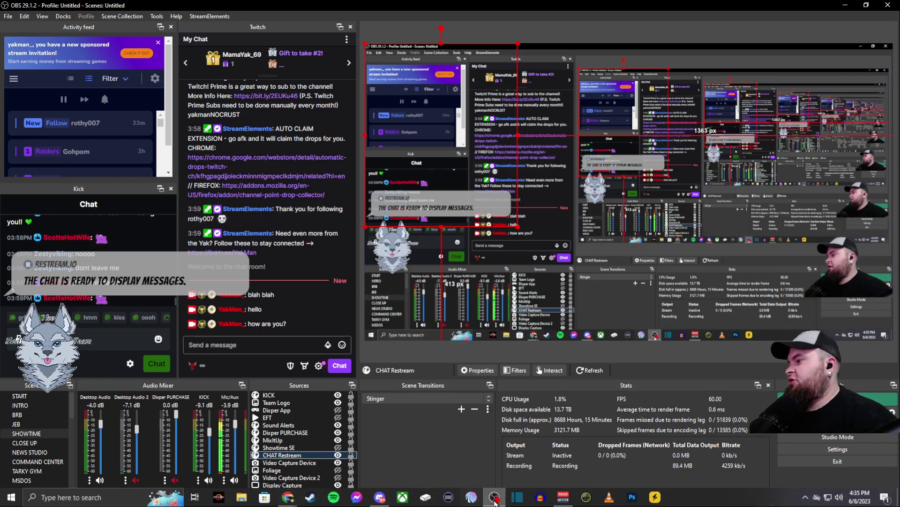
mouse_move(288, 496)
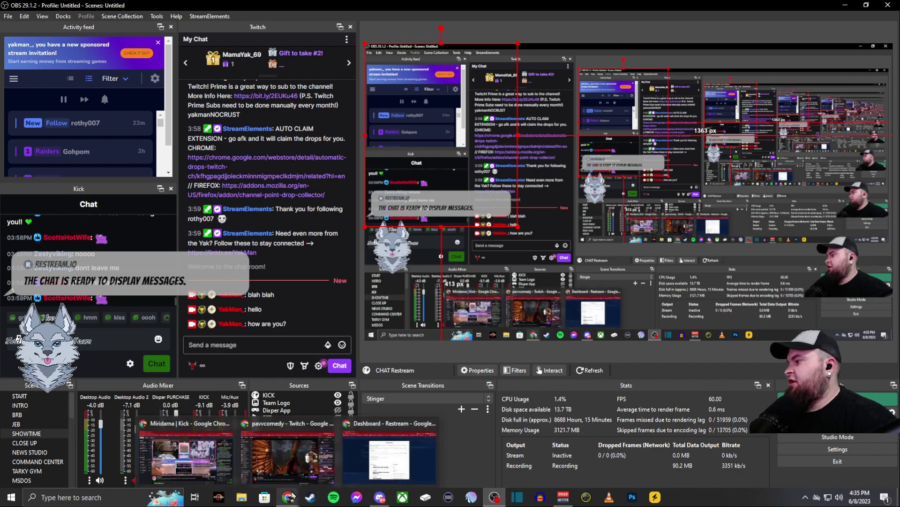
left_click(381, 456)
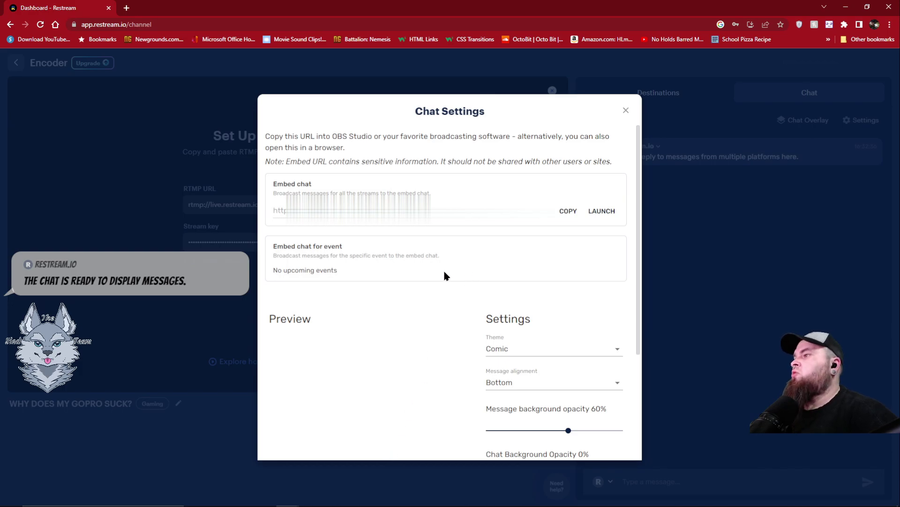
- Try the Fortnite Boxed and 8 Bit Compact chat overlay themes
scroll(449, 275, "down", 2)
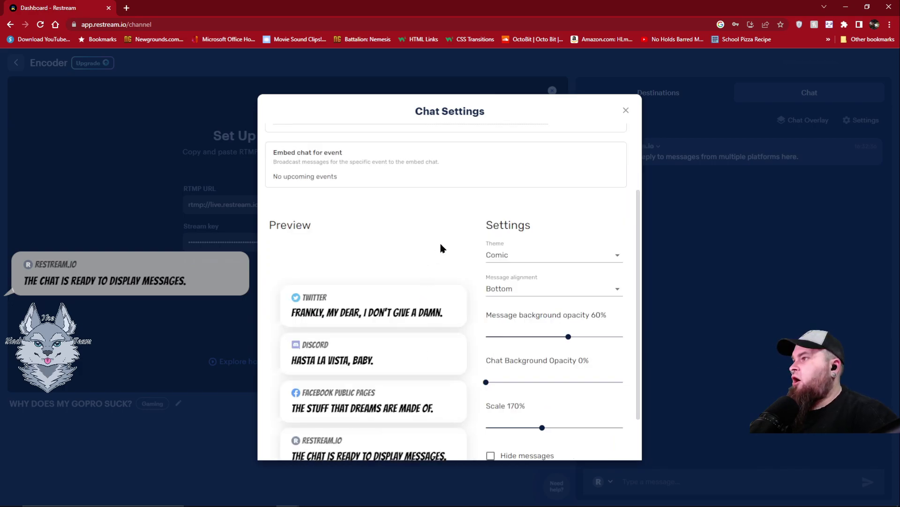
scroll(573, 213, "down", 1)
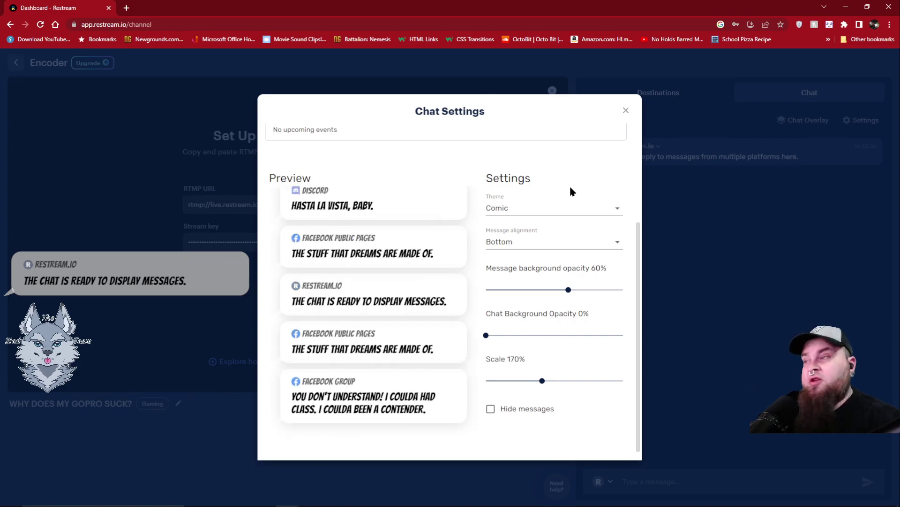
left_click(562, 208)
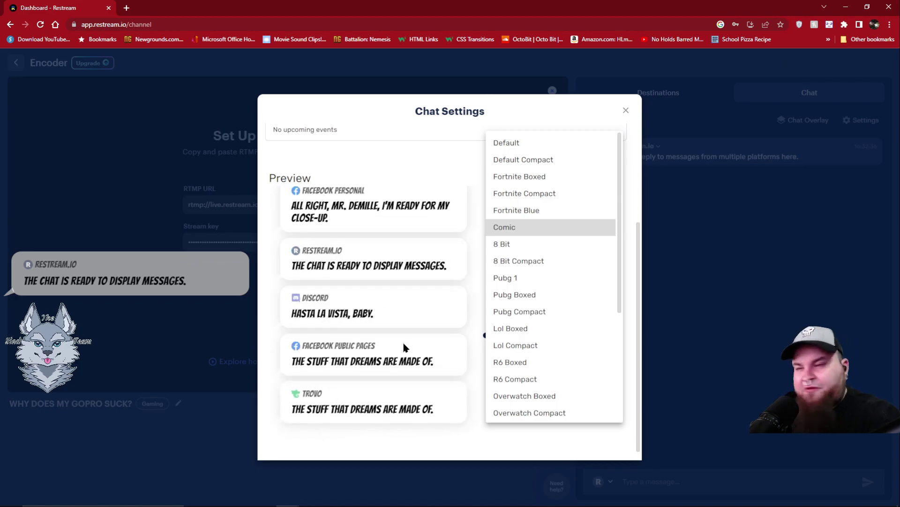
left_click(527, 178)
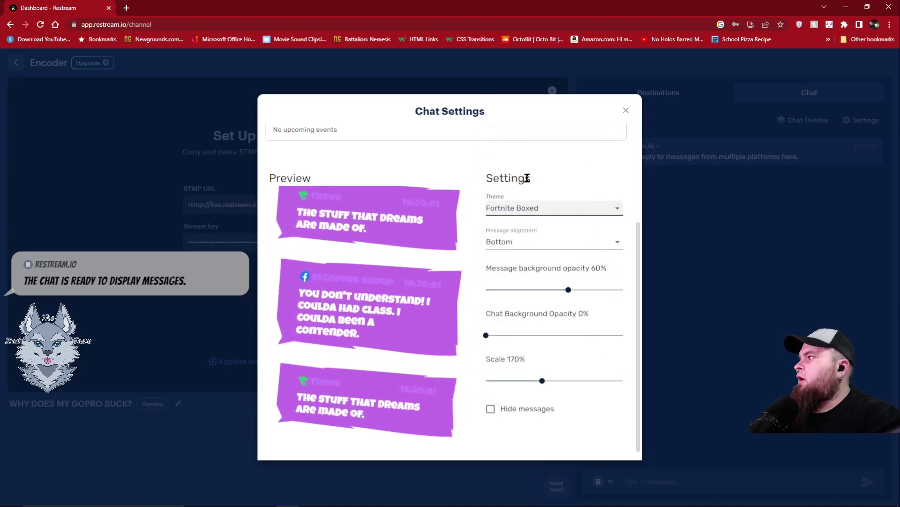
left_click(523, 212)
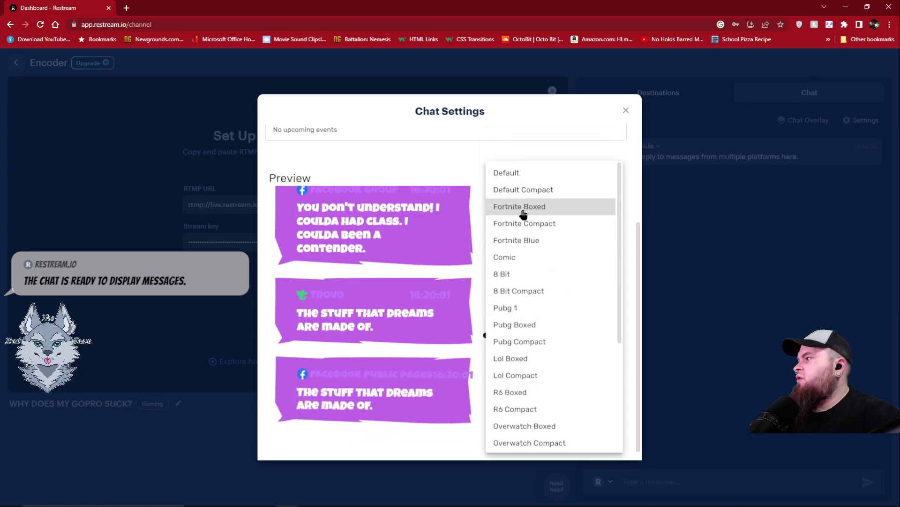
left_click(526, 291)
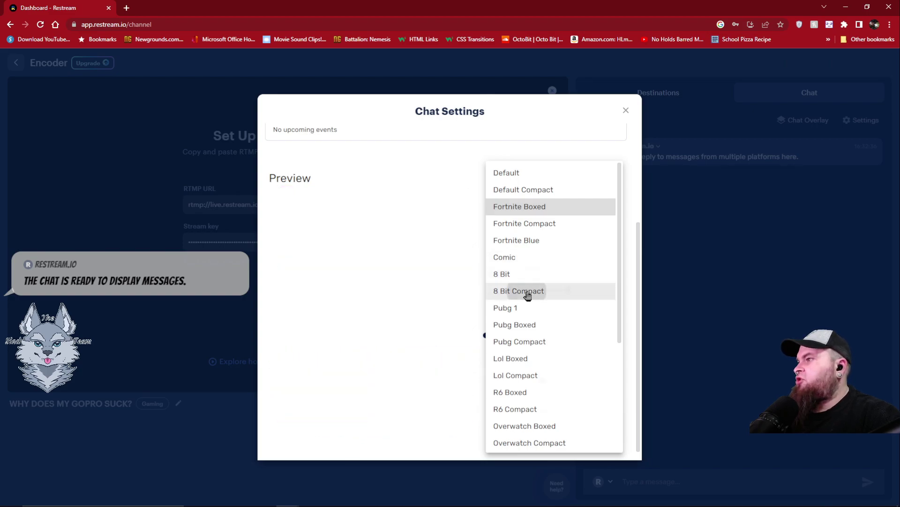
- Try the 8 Bit and Overwatch Boxed themes, then settle on Comic
left_click(523, 211)
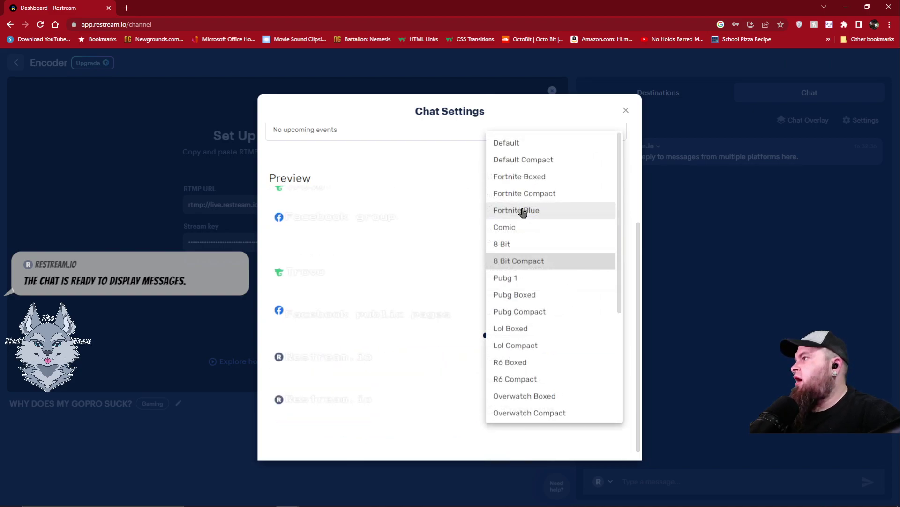
left_click(516, 245)
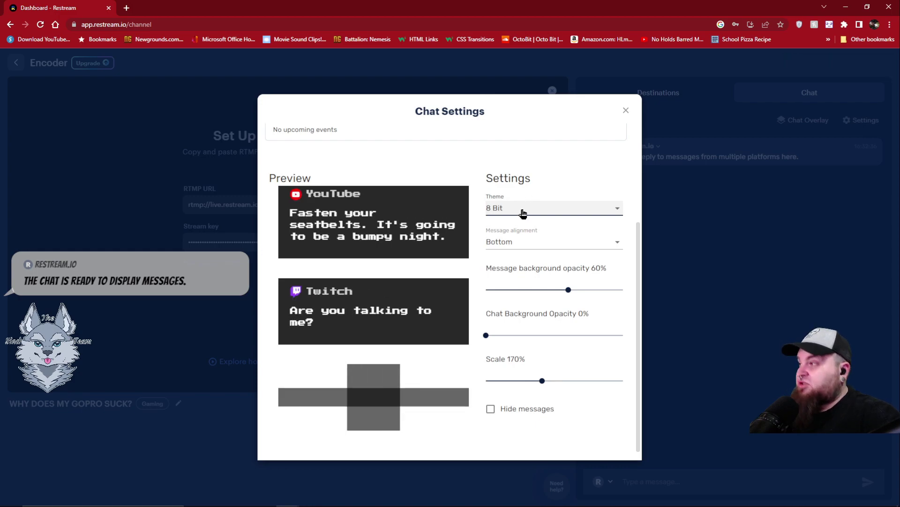
left_click(522, 211)
scroll(532, 365, "down", 4)
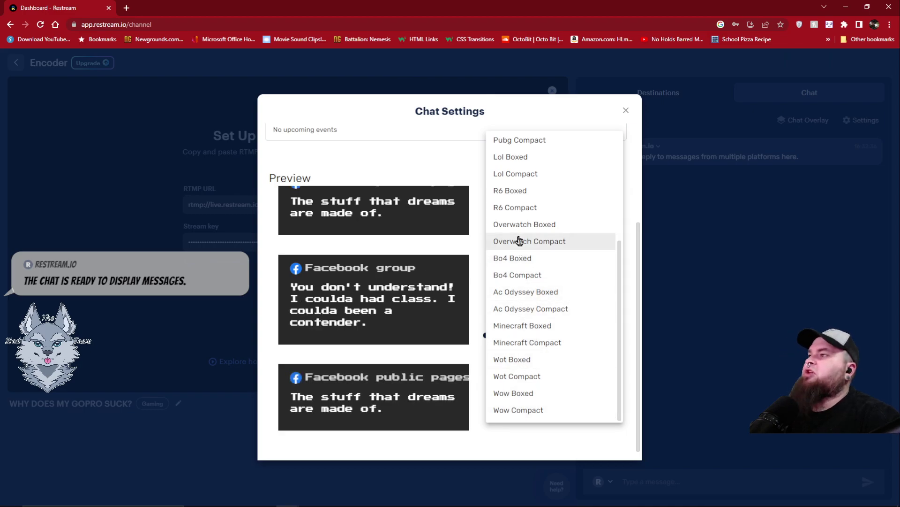
left_click(522, 227)
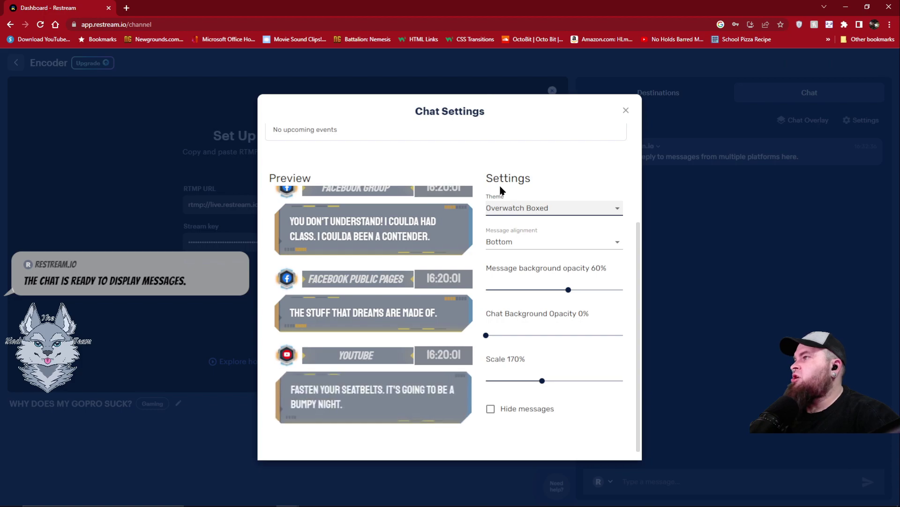
left_click(523, 210)
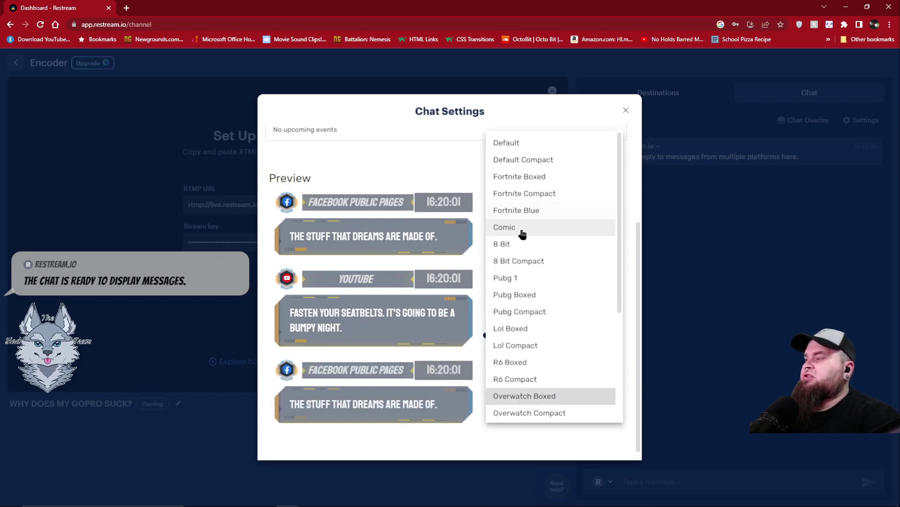
left_click(523, 232)
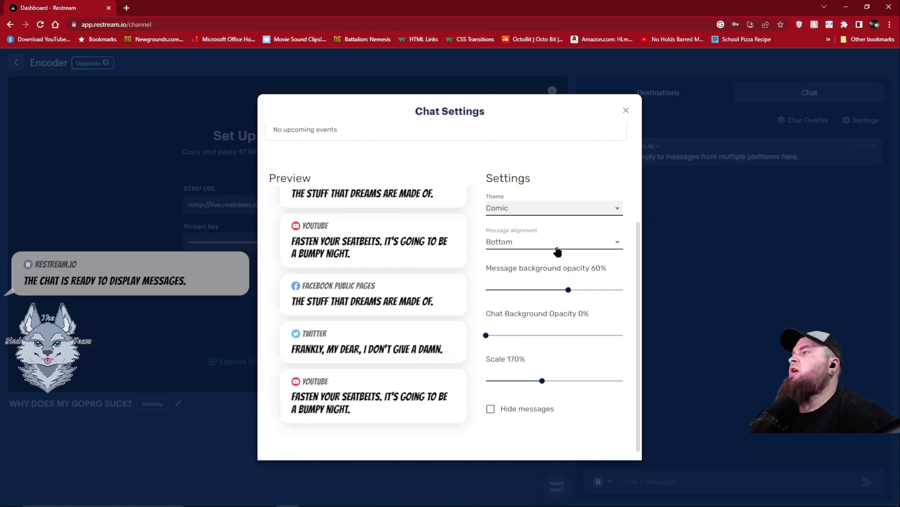
left_click(559, 253)
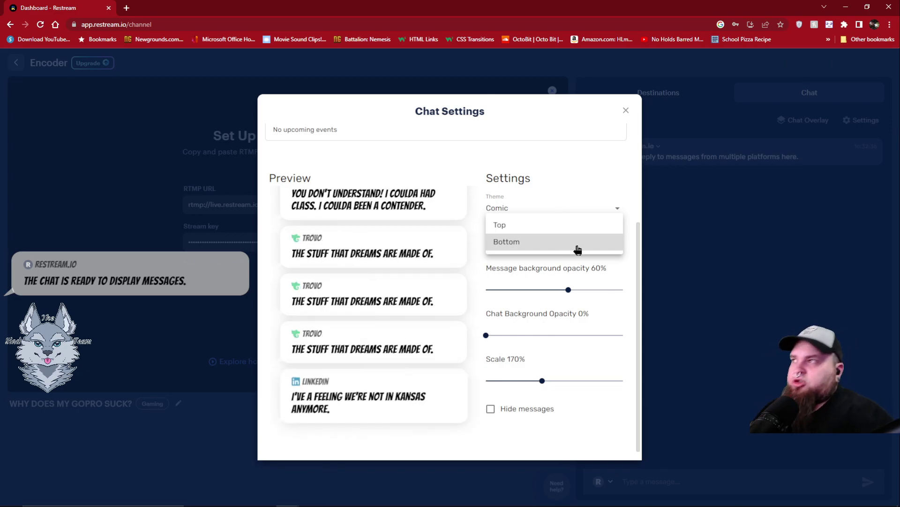
left_click(484, 266)
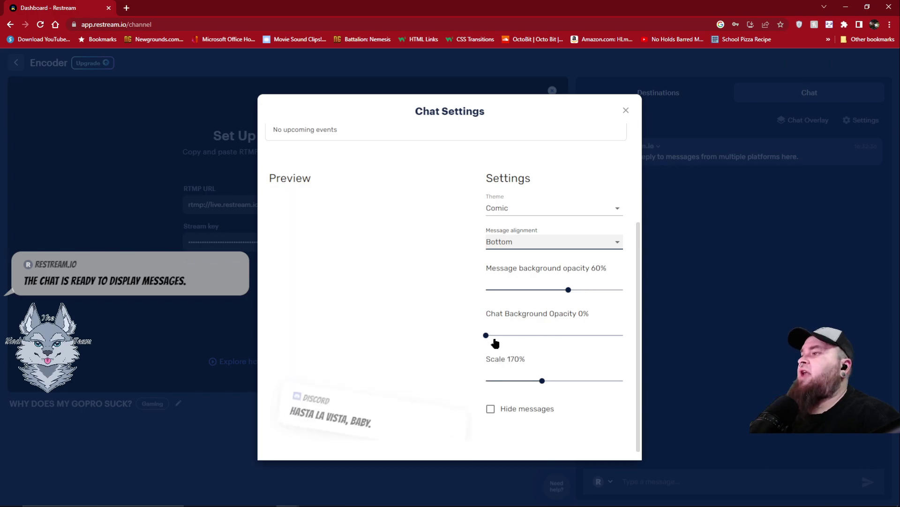
- Preview an opaque chat background, then set Chat Background Opacity to 0%
mouse_move(489, 340)
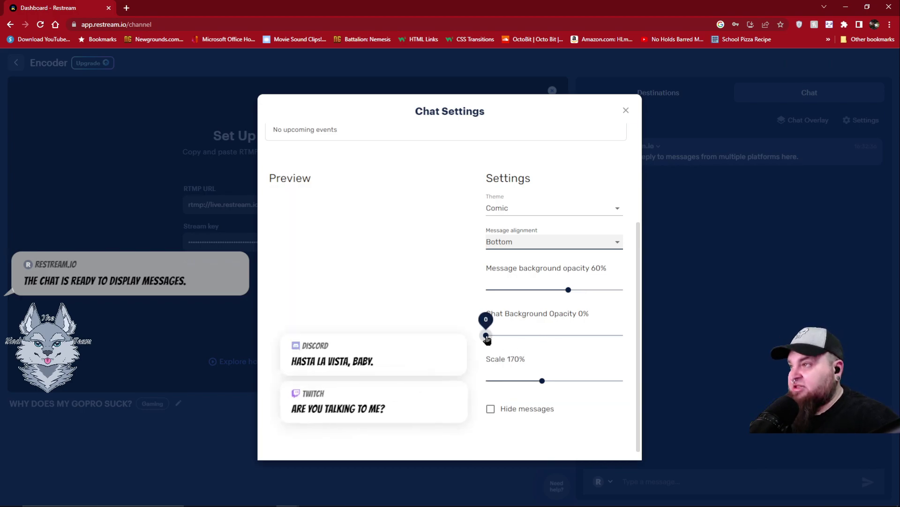
left_click_drag(486, 338, 625, 336)
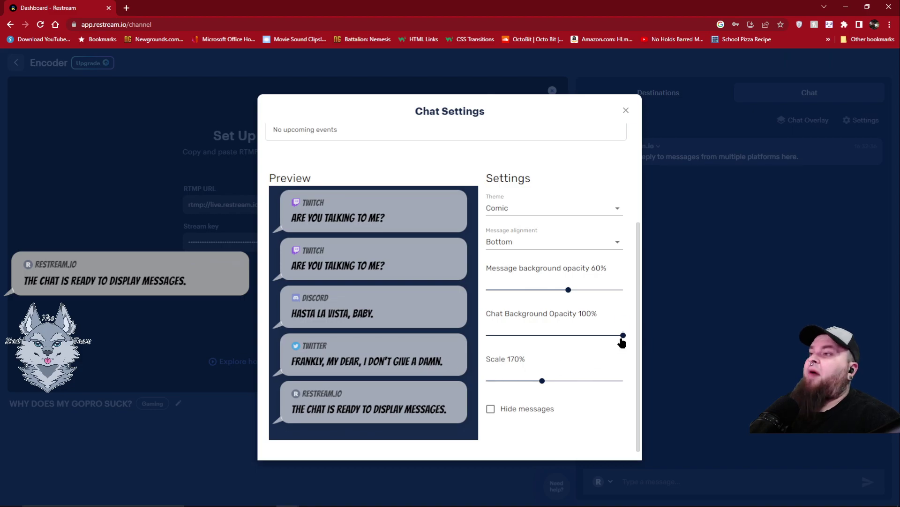
left_click_drag(622, 341, 481, 336)
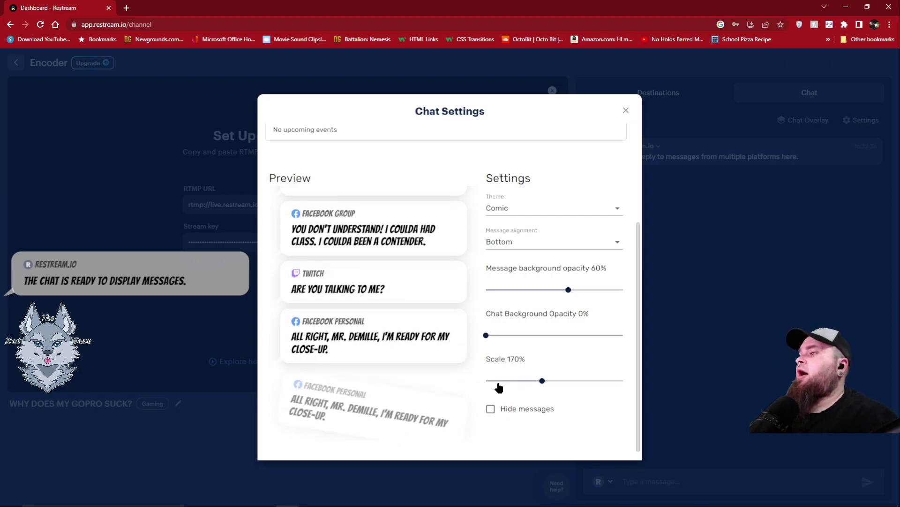
- Lower the chat overlay scale from 170% to 160% and scroll Chat Settings to the top
mouse_move(542, 383)
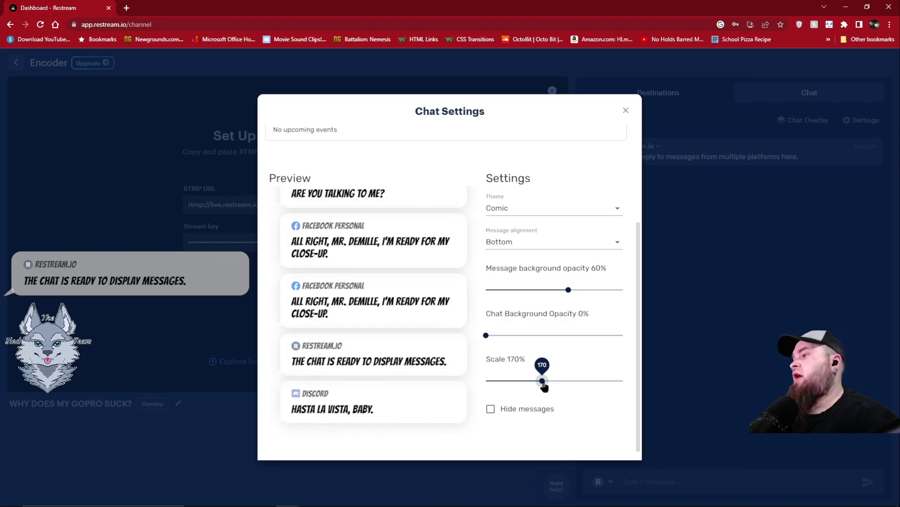
left_click_drag(541, 382, 539, 382)
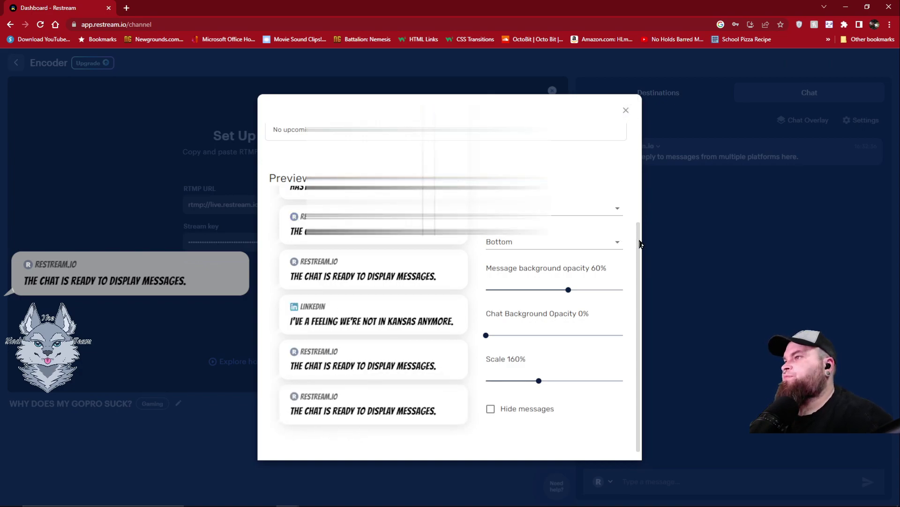
left_click_drag(639, 241, 630, 112)
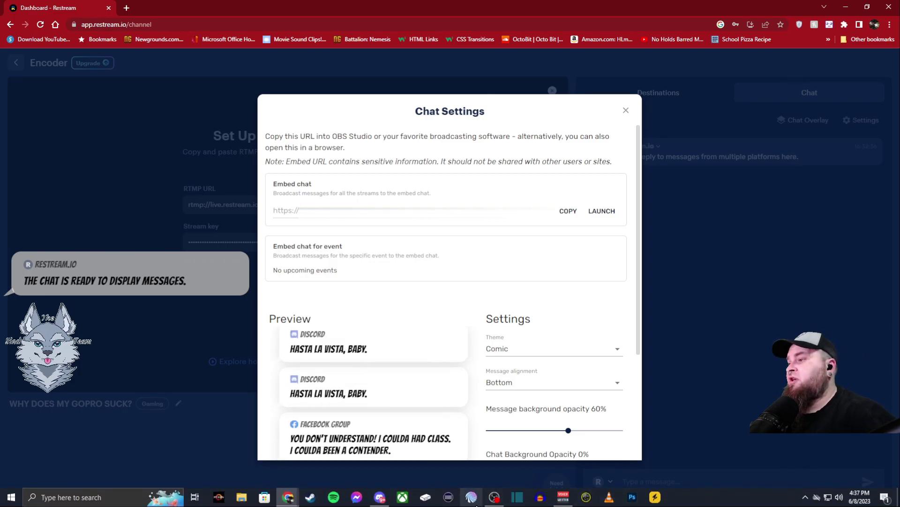
- Return to OBS Studio and select the CHAT Restream overlay in the preview
left_click(494, 500)
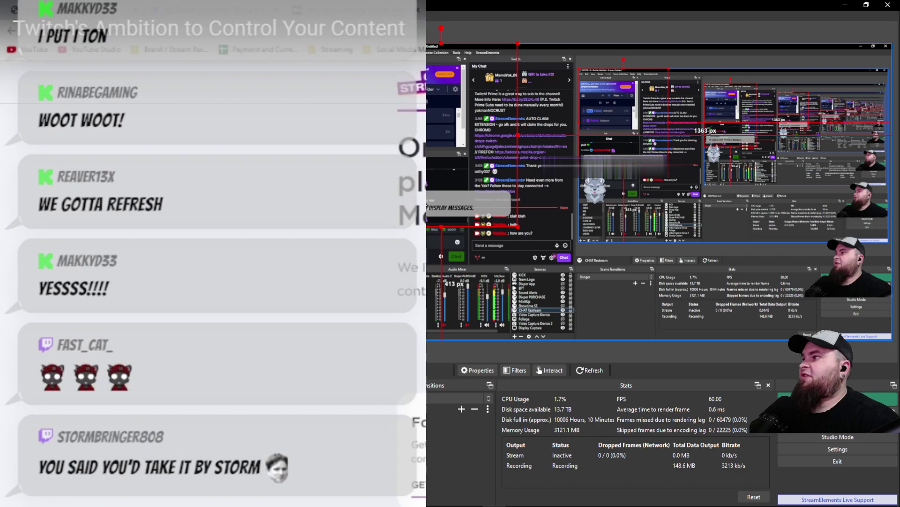
left_click(538, 310)
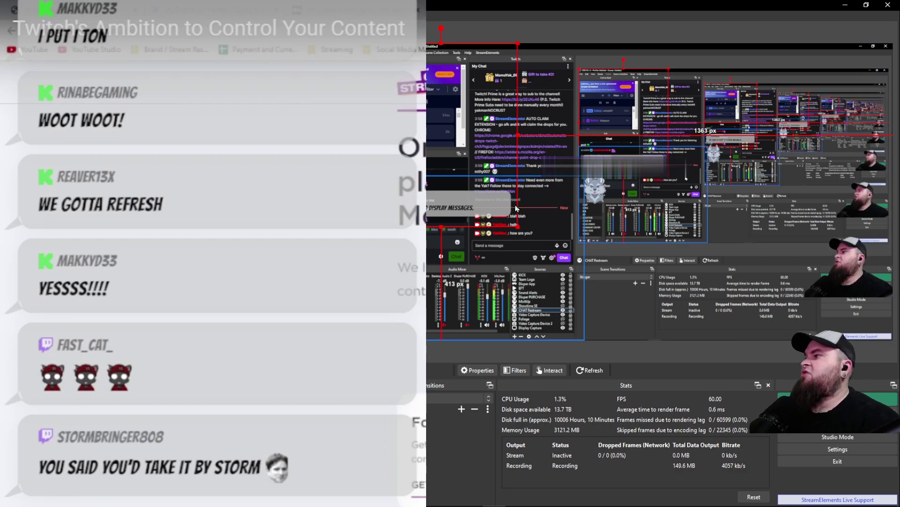